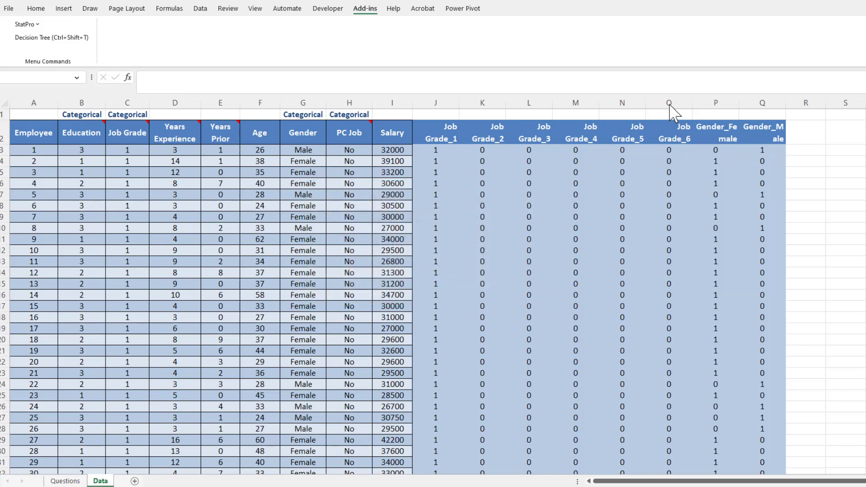
Step: Hide the six Job Grade dummy variable columns, J through O, on the Data sheet
drag(670, 100, 444, 103)
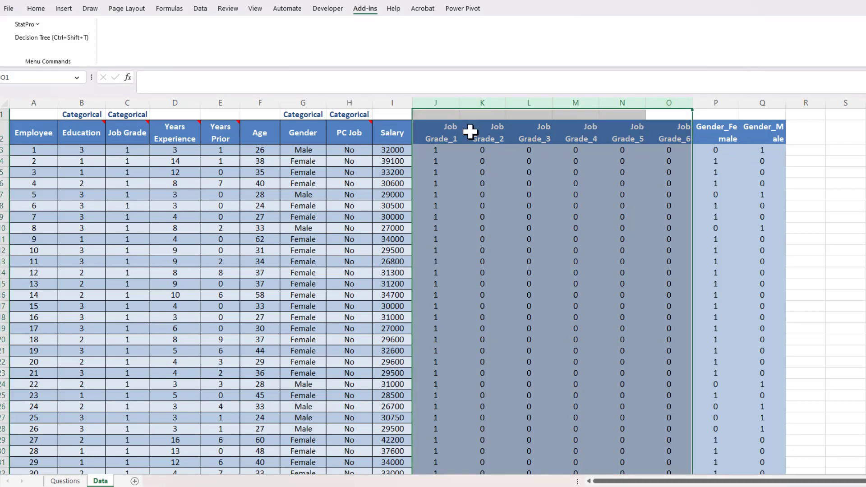
right_click(480, 145)
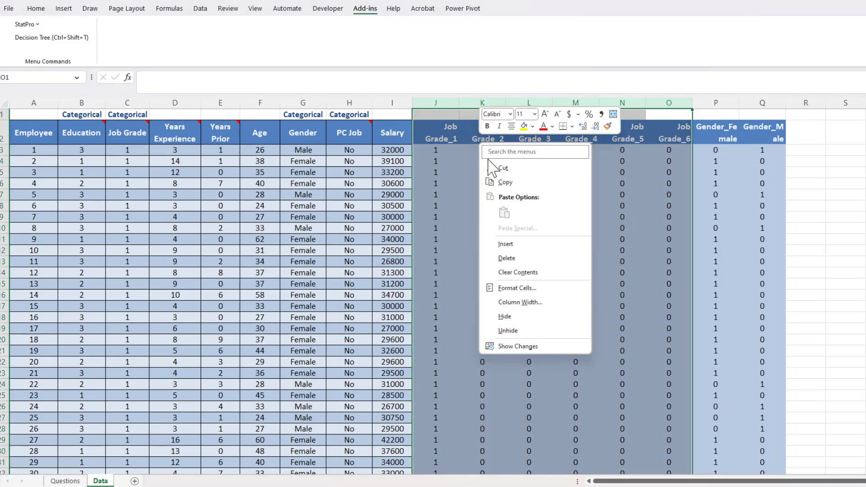
click(518, 318)
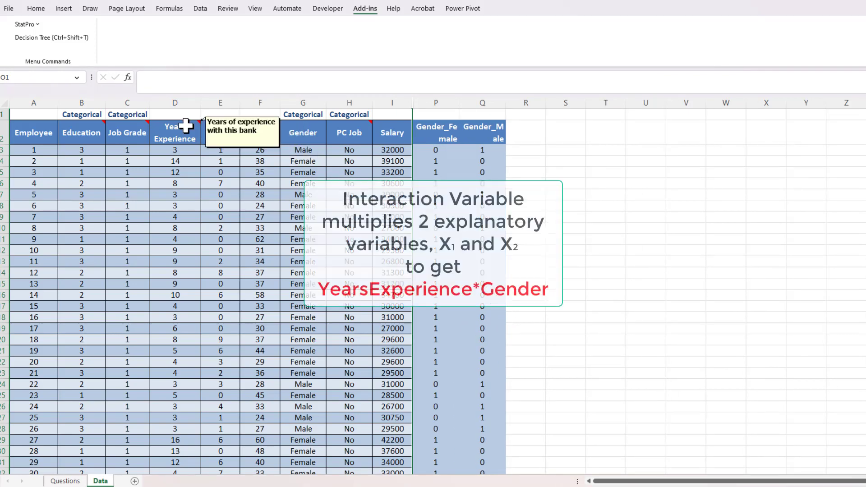
Step: Start StatPro's Create Interaction Variable(s) procedure and set its data range to A2:Q210 on the Data sheet
click(38, 28)
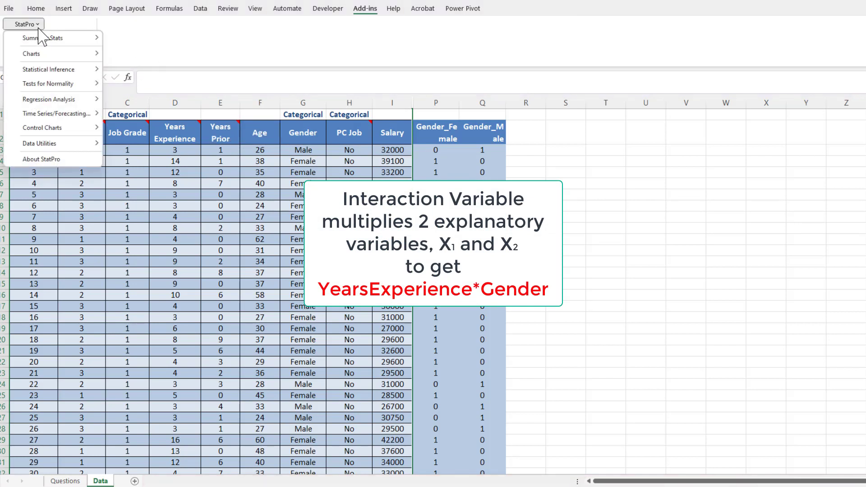
mouse_move(60, 145)
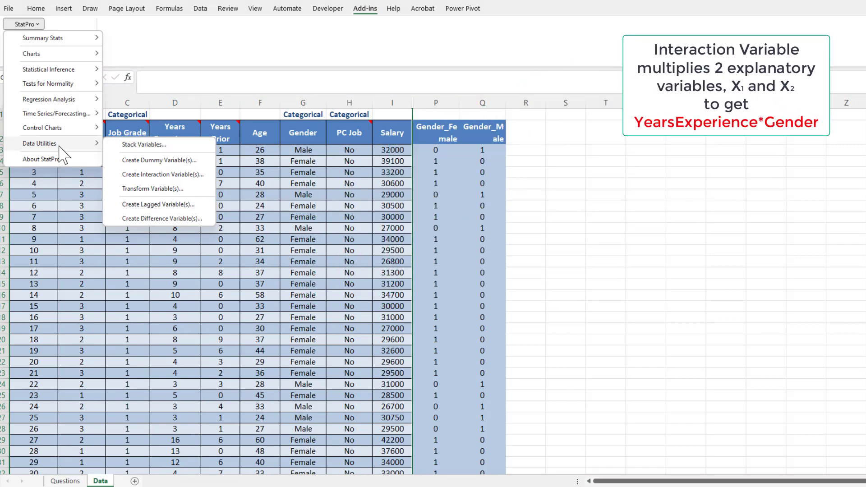
click(138, 175)
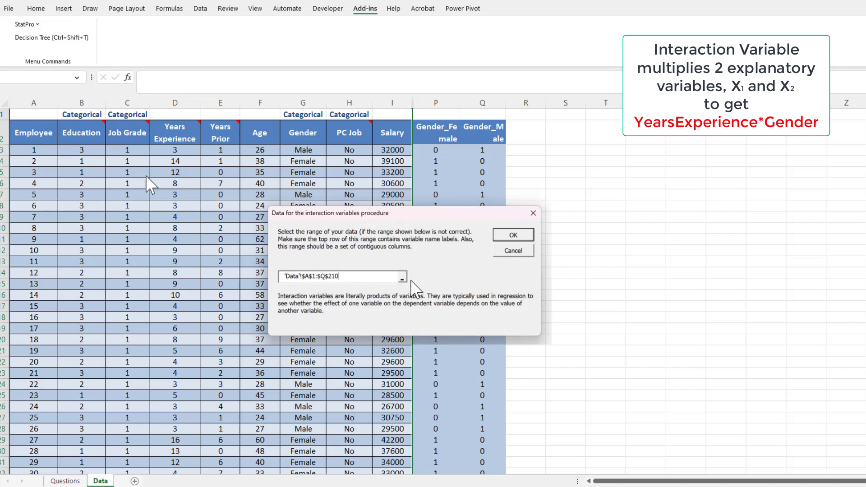
key(Return)
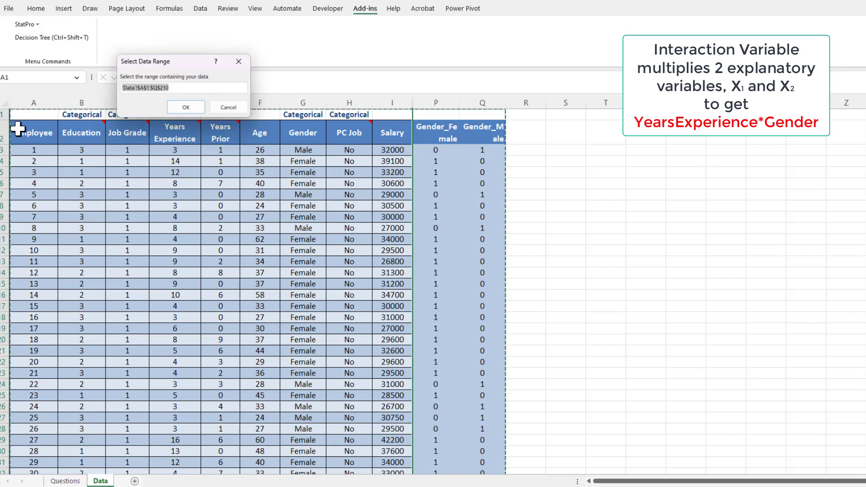
drag(14, 129, 459, 135)
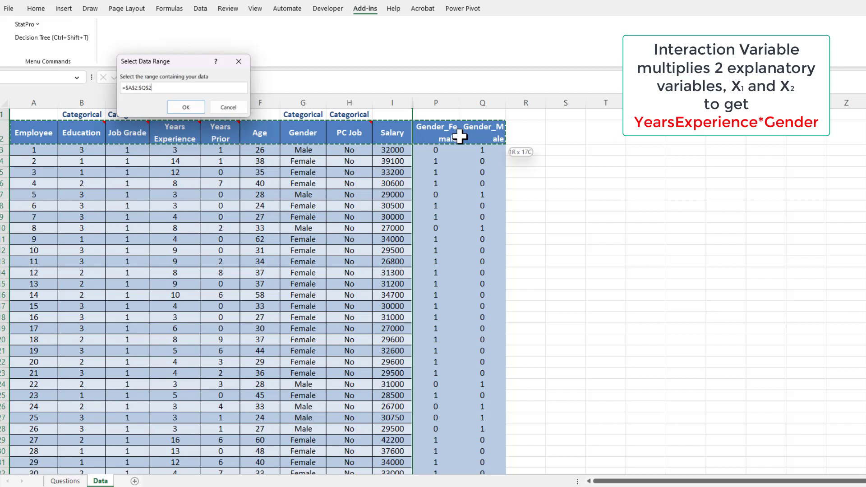
drag(459, 136, 459, 135)
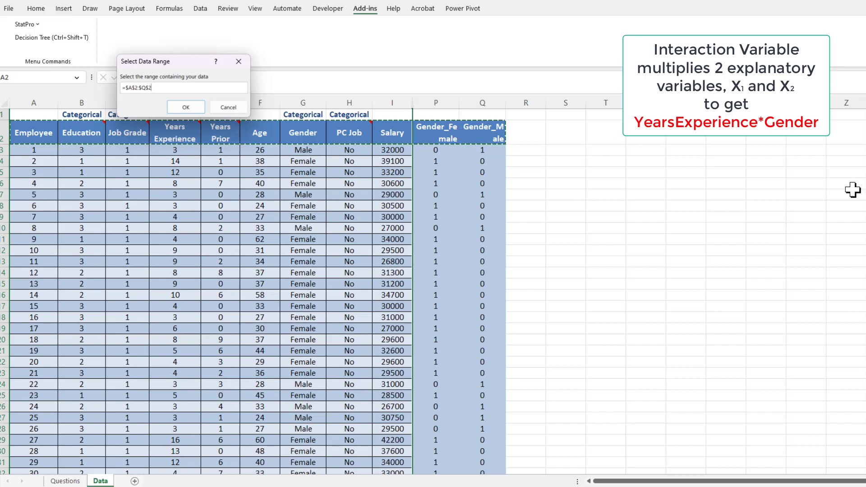
scroll(433, 291, down, 20)
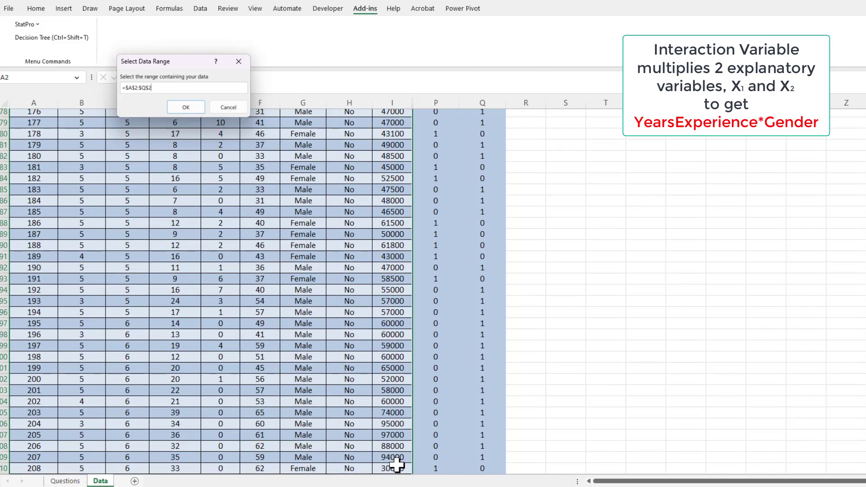
shift+click(483, 466)
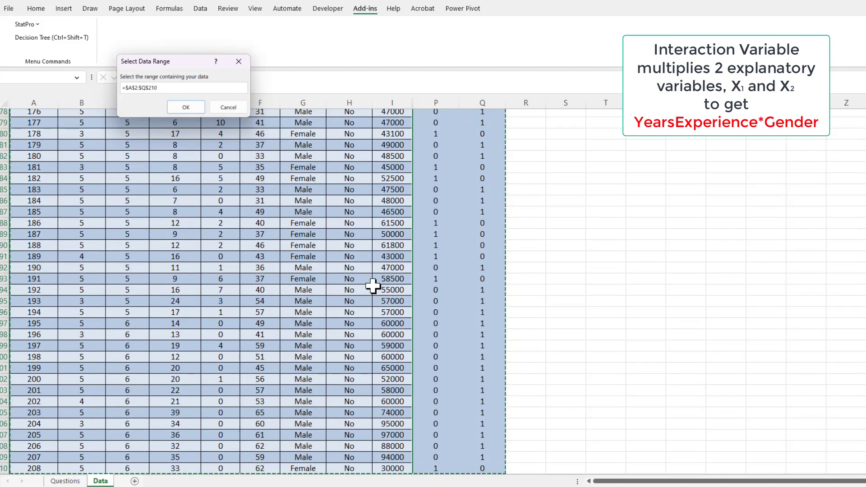
click(189, 108)
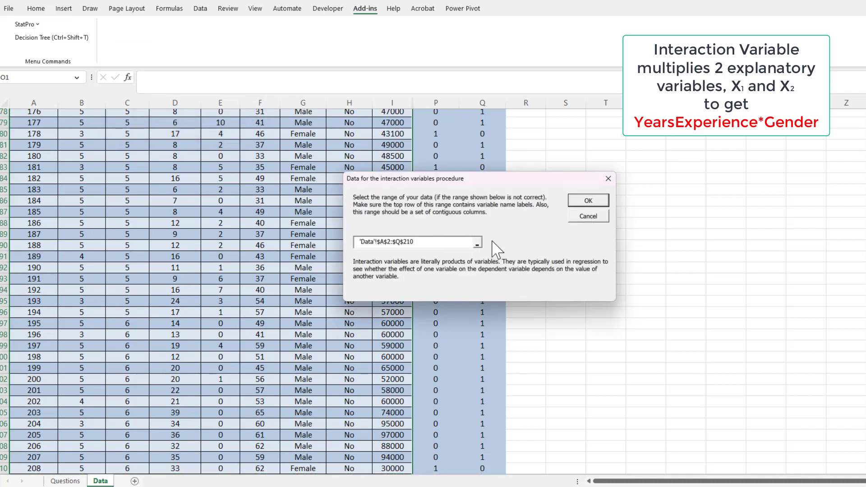
click(586, 201)
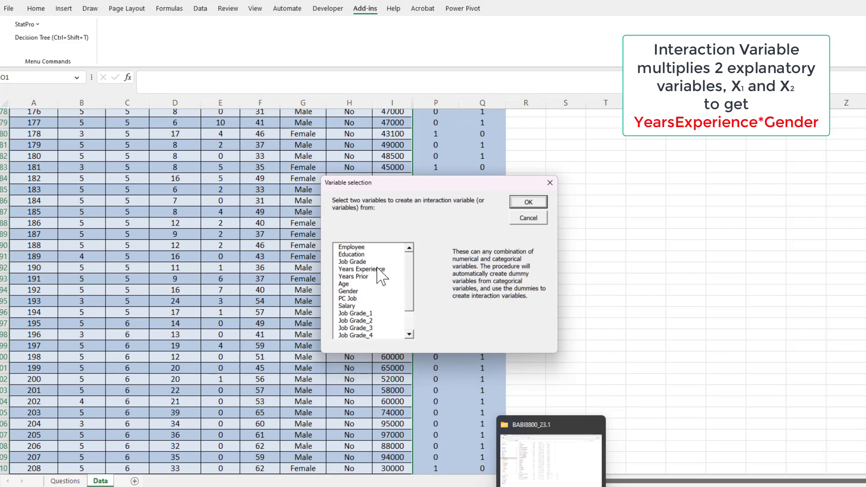
Step: Create interaction variables from Years Experience and Gender, without treating Years Experience as categorical
click(378, 269)
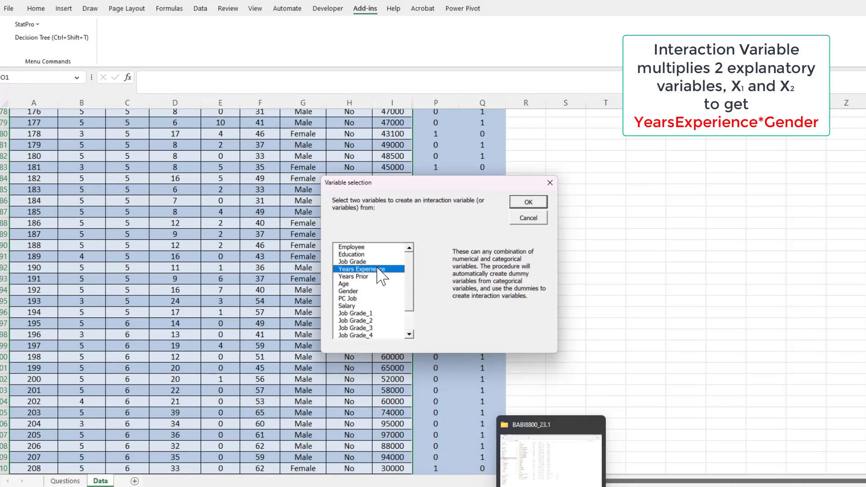
click(357, 291)
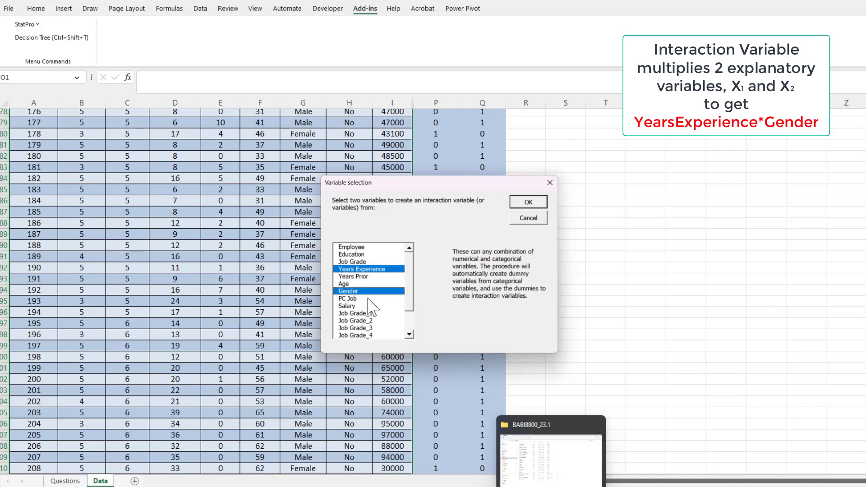
click(410, 335)
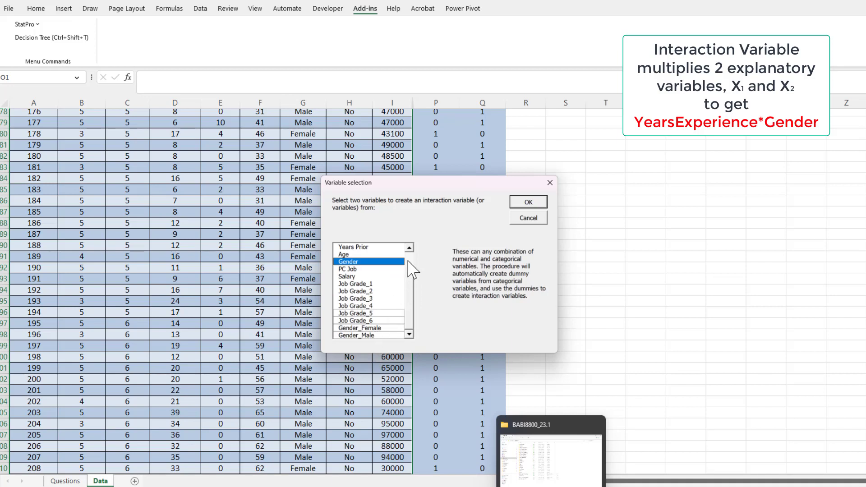
click(411, 269)
click(359, 269)
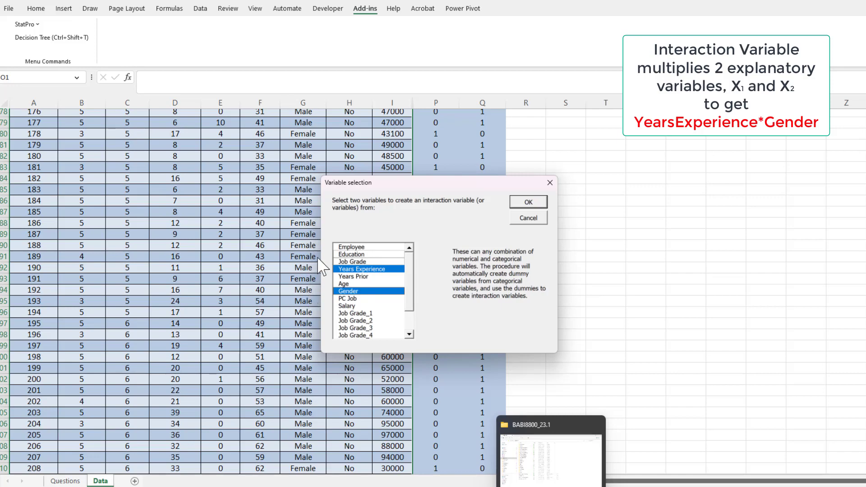
click(525, 204)
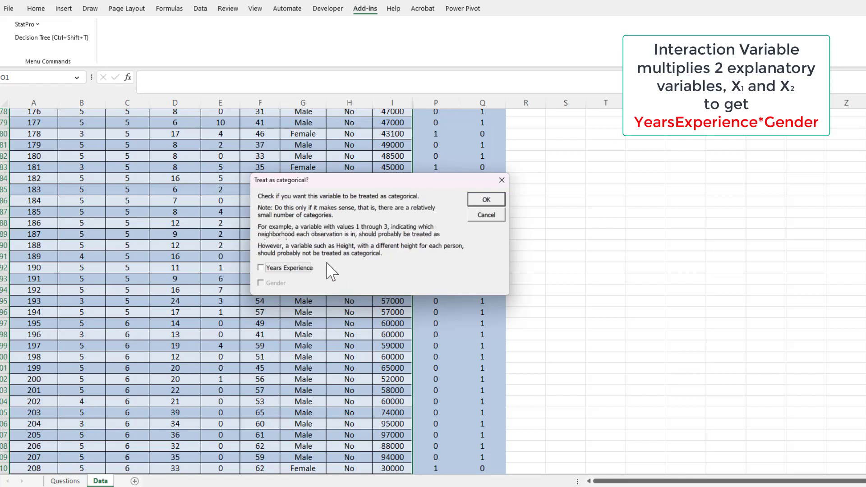
click(481, 200)
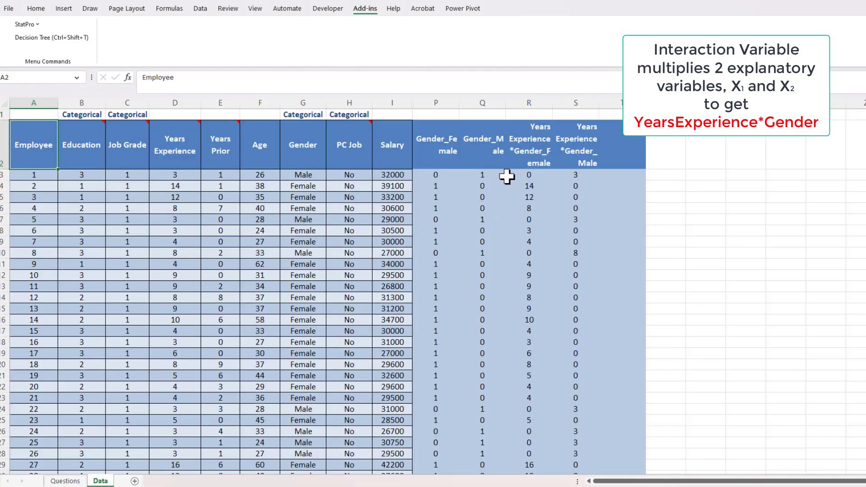
Step: Shorten the new interaction column headers in R2 and S2 to Years Experience*Female and Years Experience*Male
drag(539, 103, 578, 104)
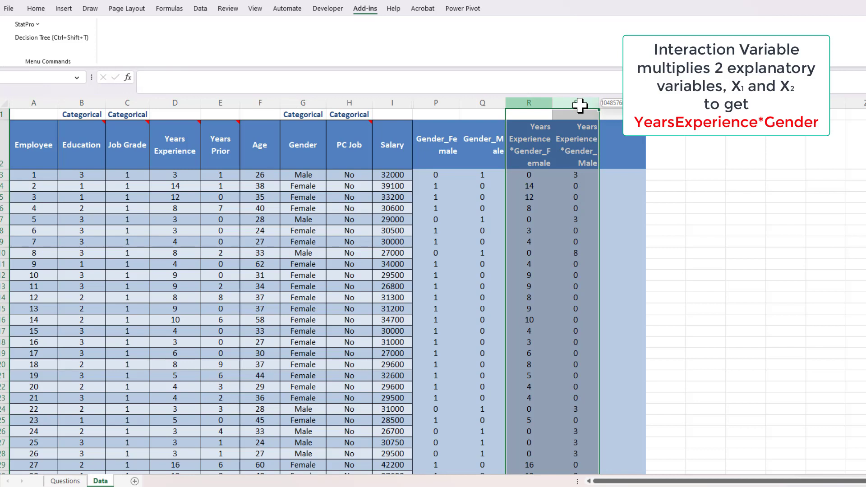
drag(579, 105, 579, 104)
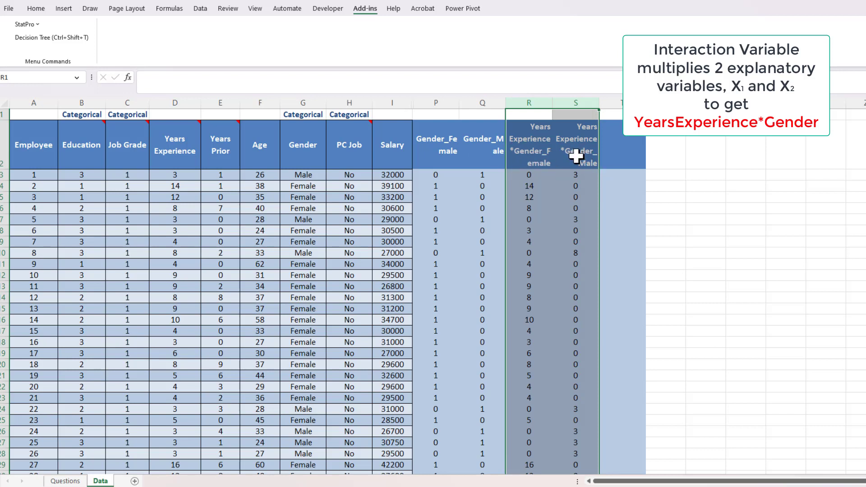
double_click(532, 153)
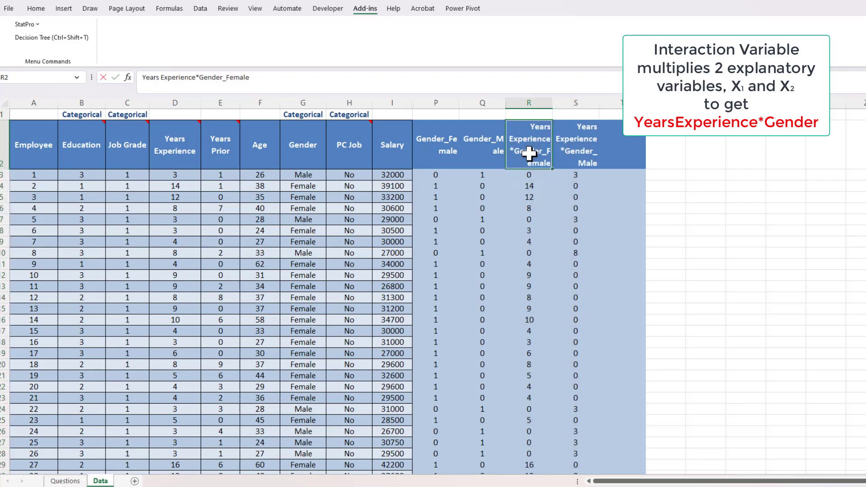
drag(514, 152, 546, 153)
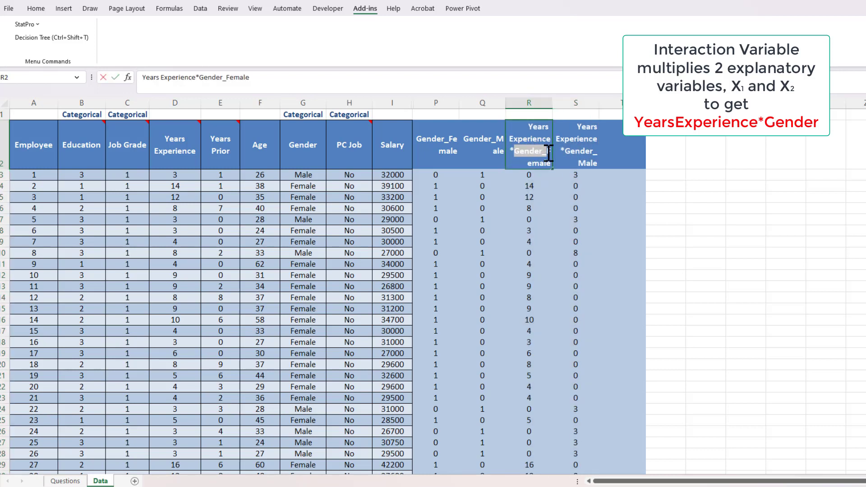
key(BackSpace)
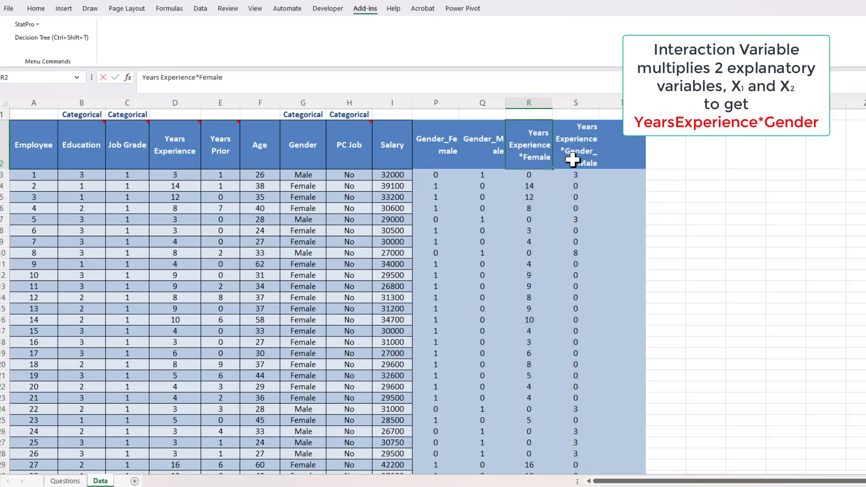
click(565, 150)
double_click(565, 151)
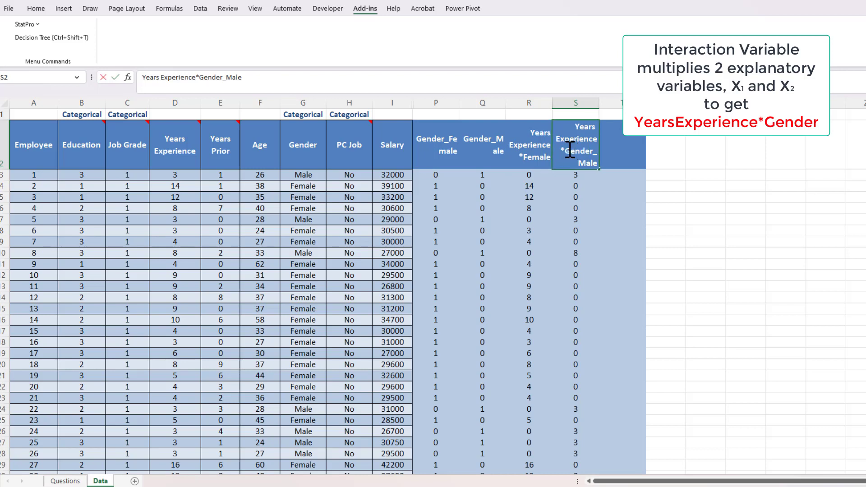
drag(564, 151, 598, 154)
click(606, 191)
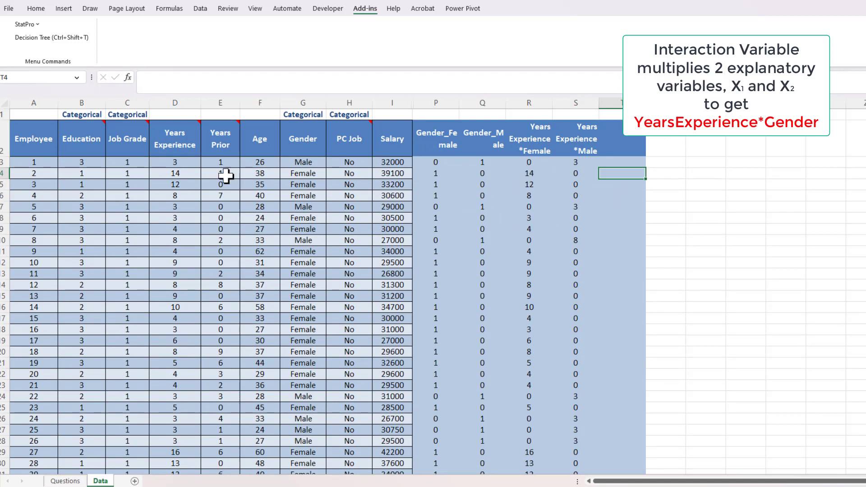
Step: Examine the first employees' rows, comparing years of experience and the gender dummies with the interaction values in columns R and S
click(3, 162)
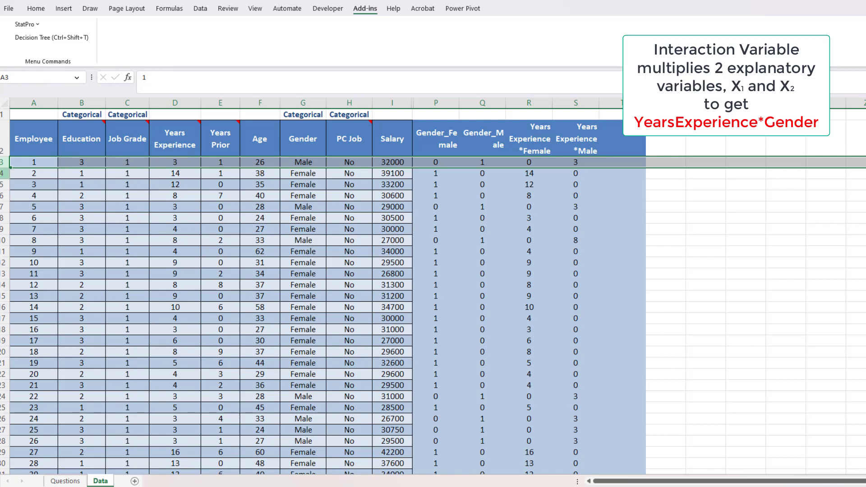
click(4, 173)
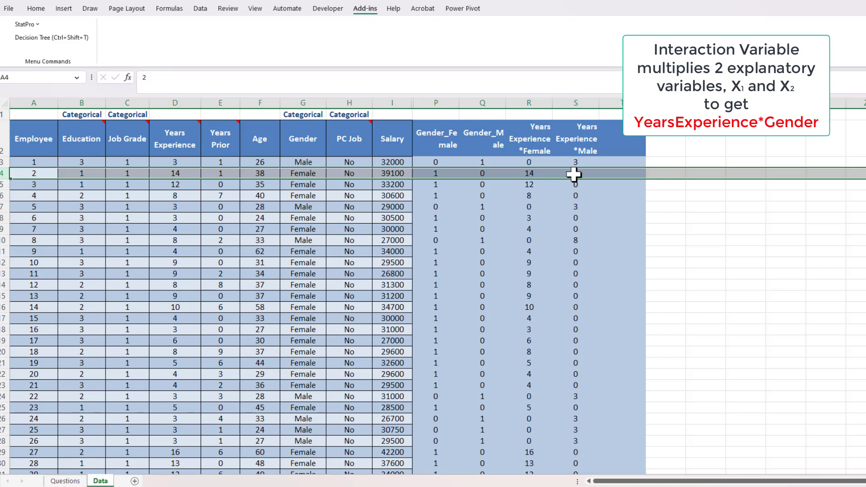
drag(573, 175, 572, 195)
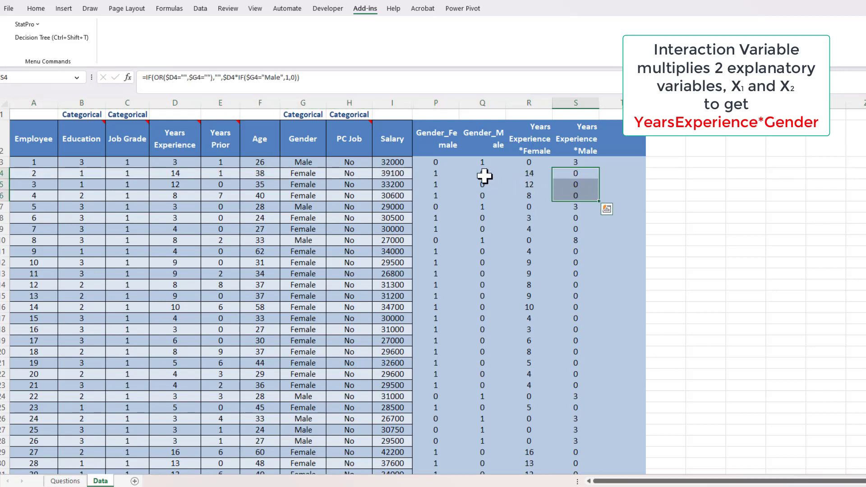
drag(482, 185, 484, 197)
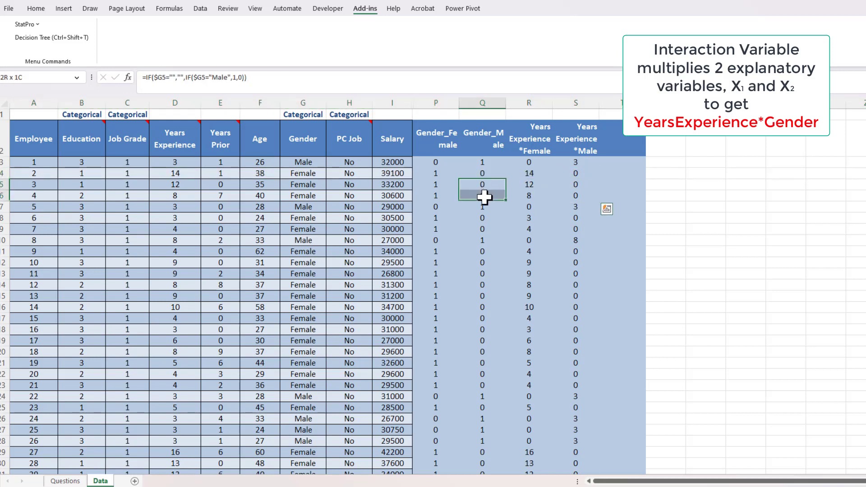
click(533, 189)
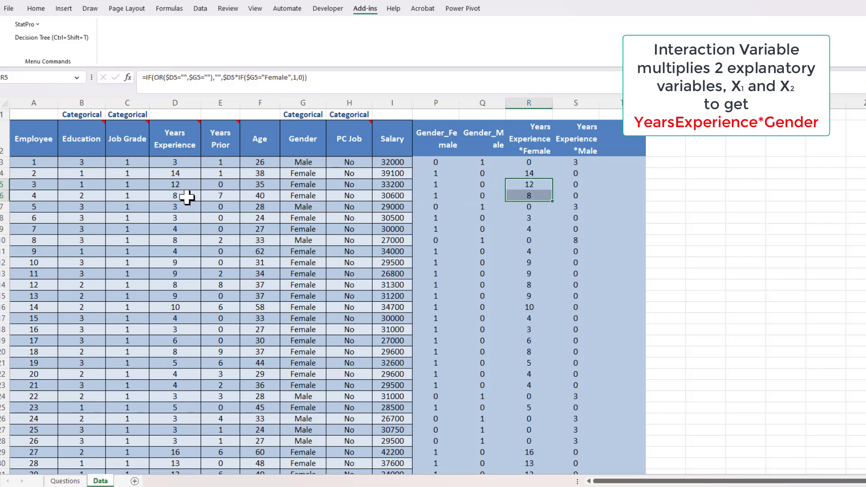
click(606, 236)
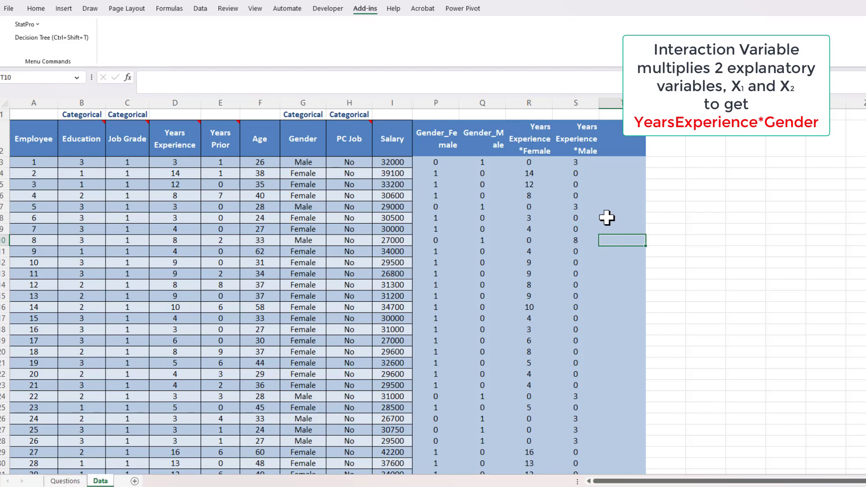